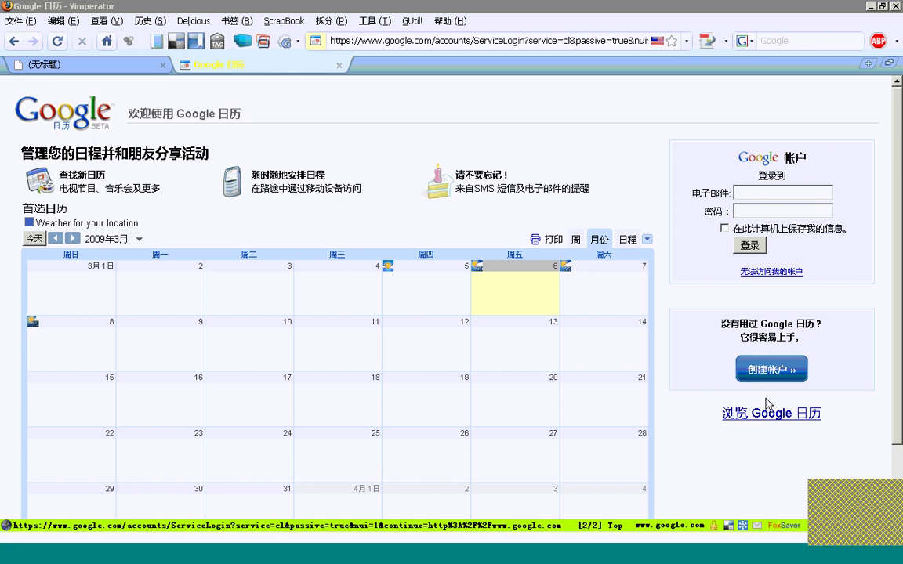
Sign in with the recipient's username and password to load the Mar 1–7 2009 week
click(812, 193)
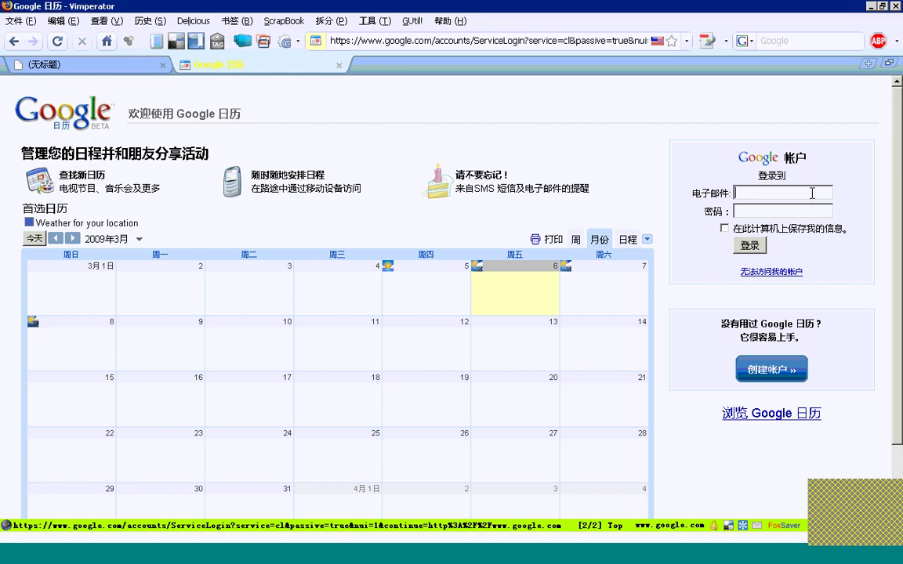
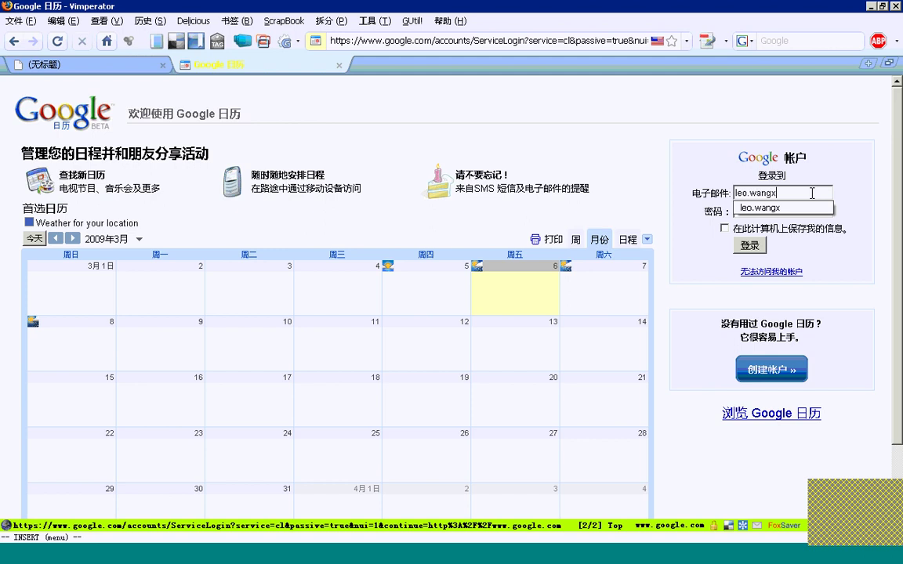
key(Tab)
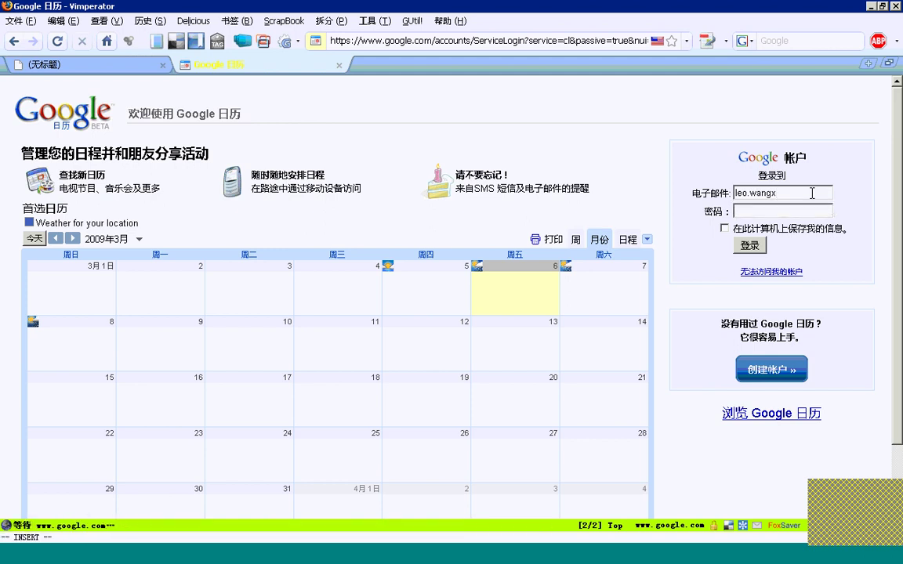
text(*****************)
key(Return)
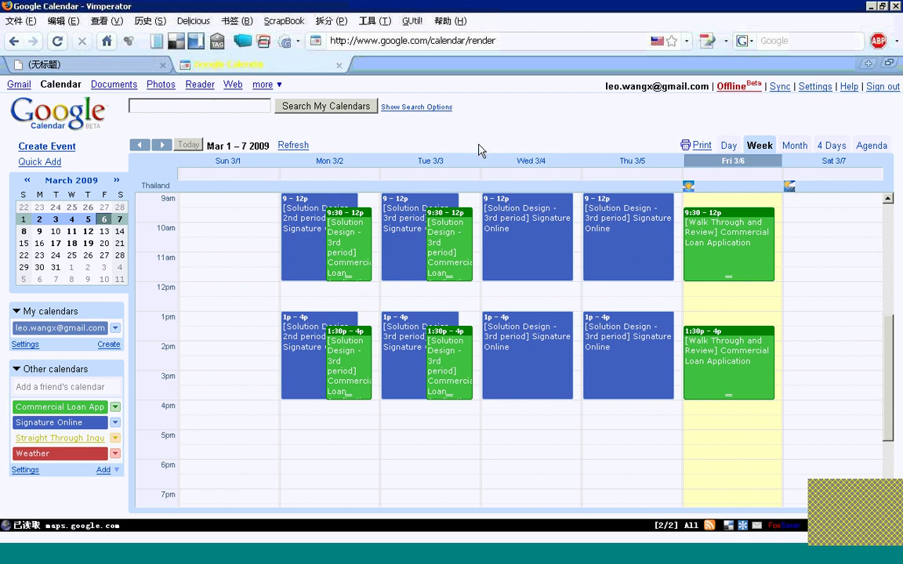
Colour the Commercial Loan Application calendar salmon red and switch to the March 2009 month view
click(115, 408)
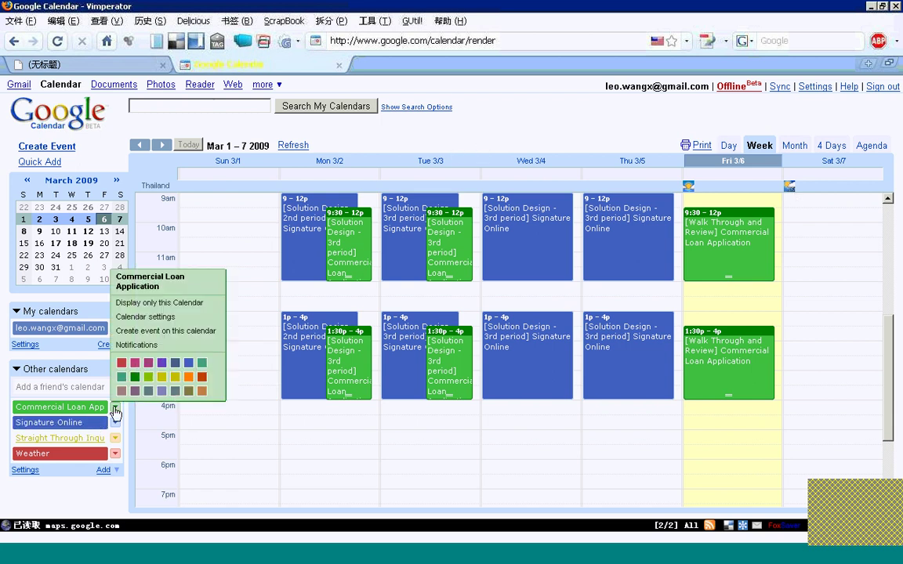
click(189, 377)
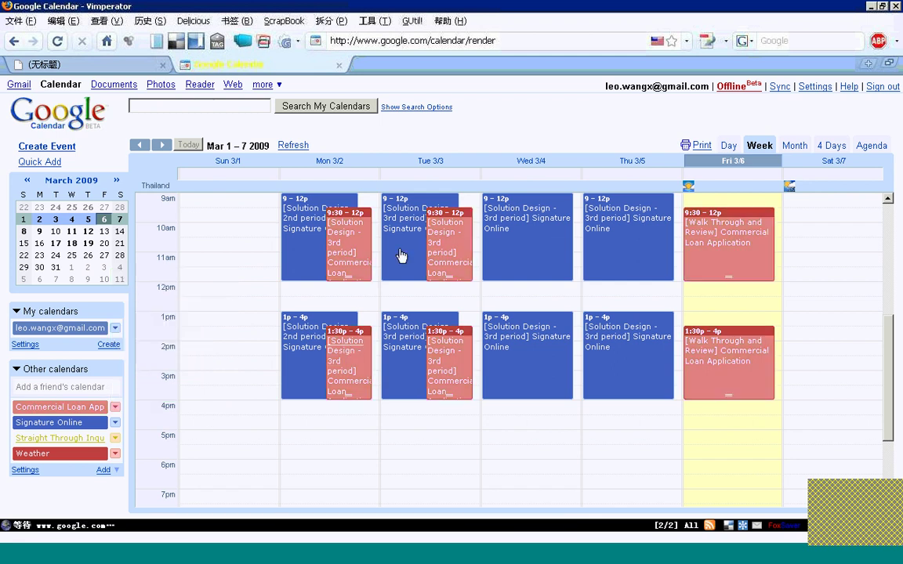
click(792, 149)
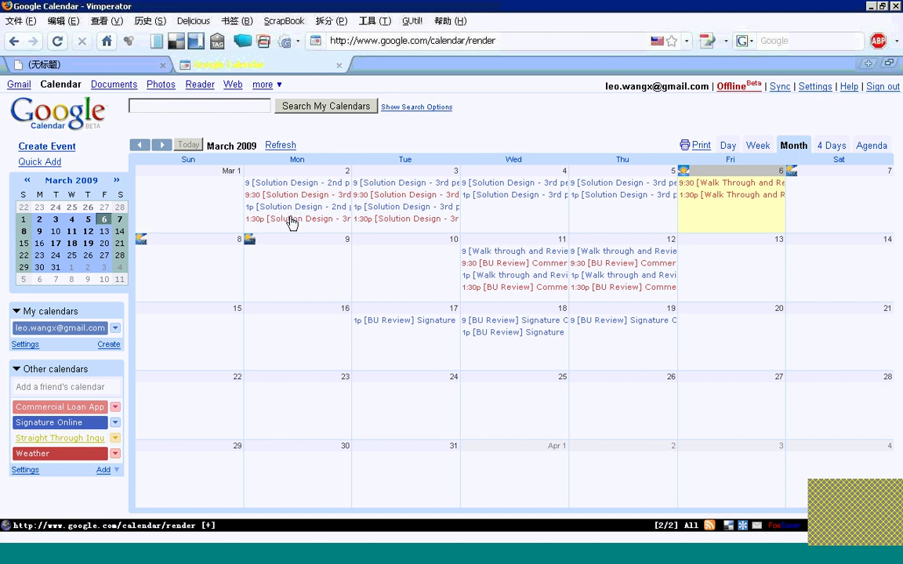
click(291, 219)
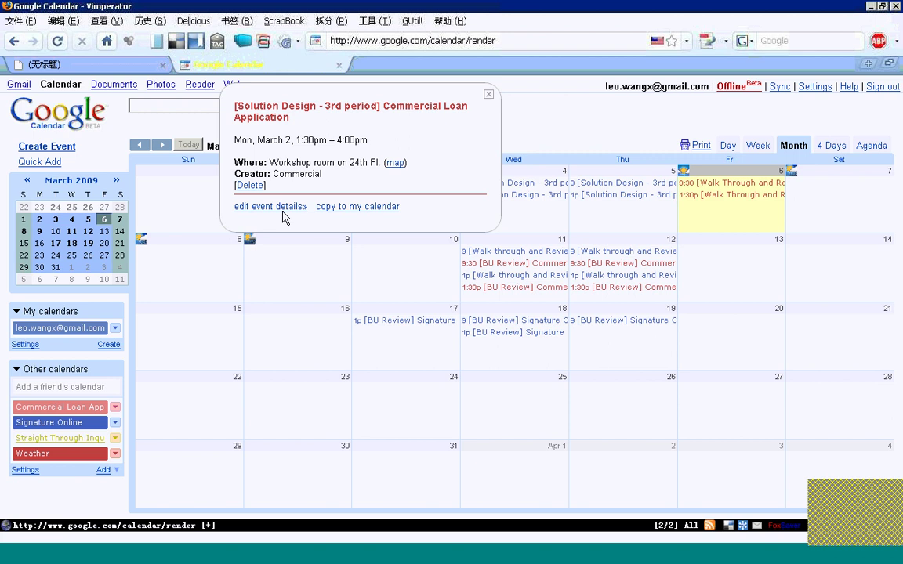
click(296, 211)
click(430, 319)
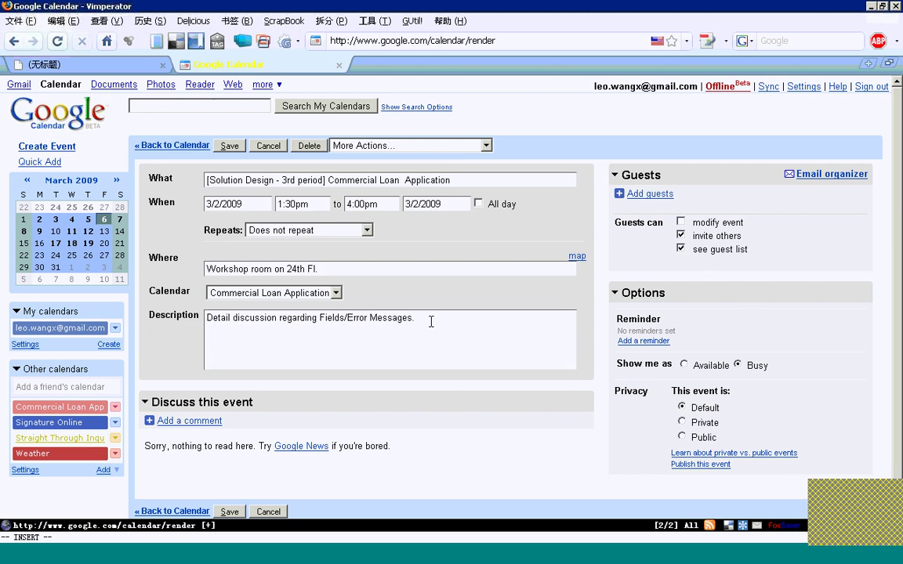
click(270, 147)
click(304, 185)
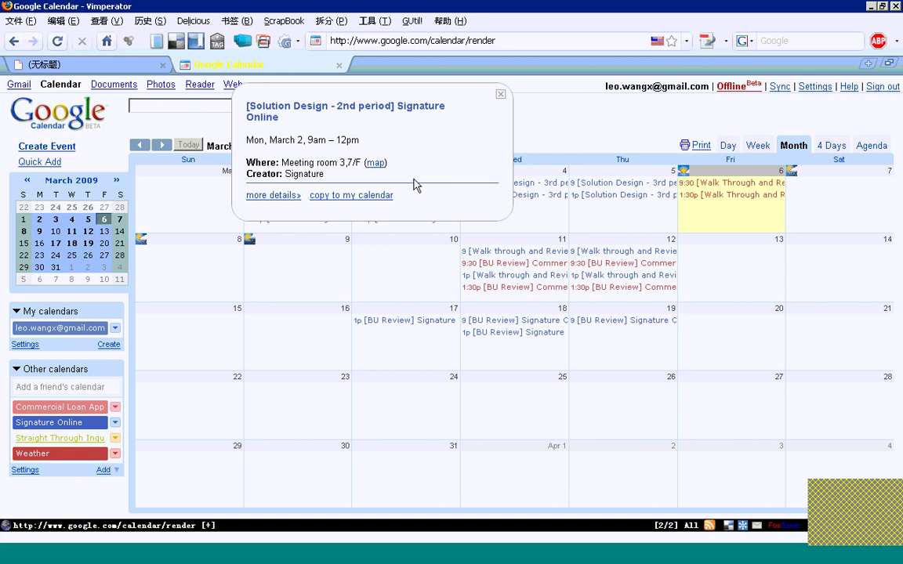
click(264, 195)
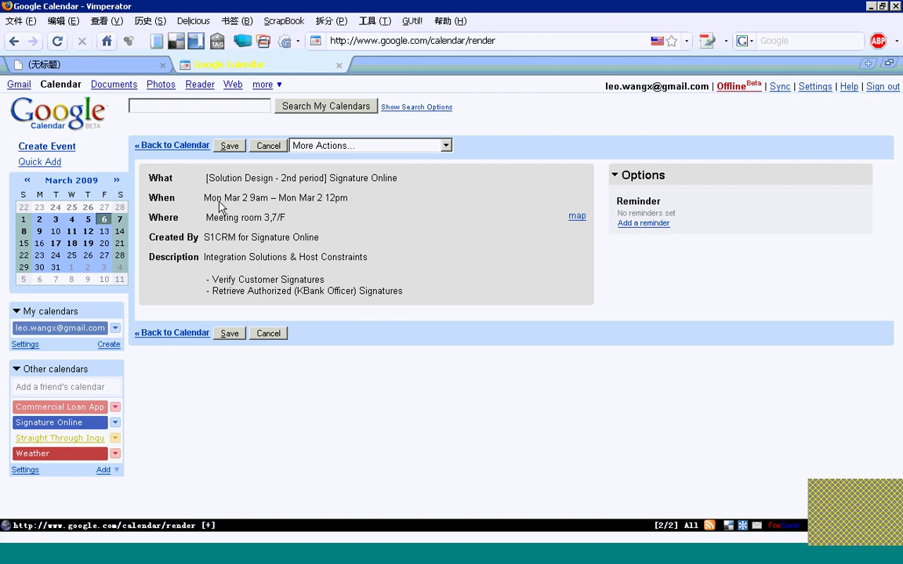
drag(208, 177, 441, 298)
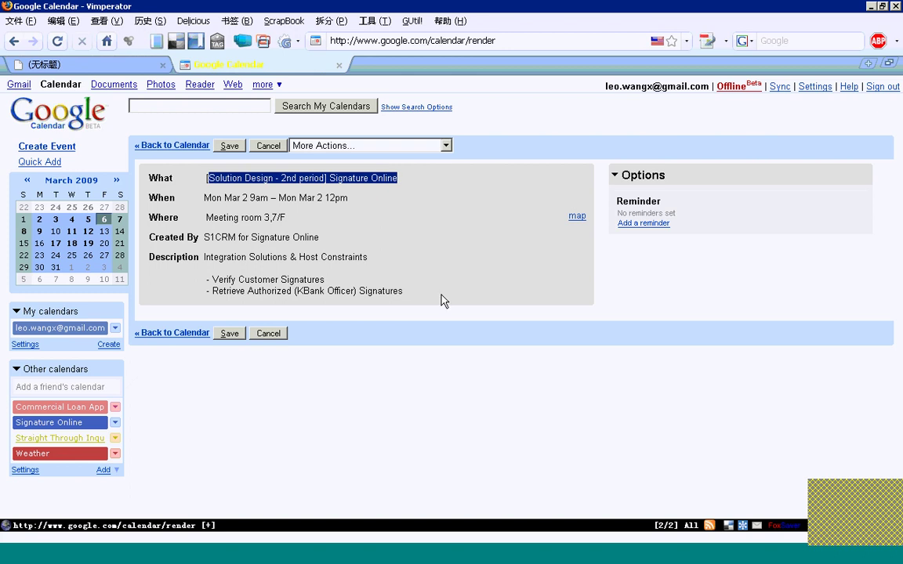
click(215, 192)
click(172, 145)
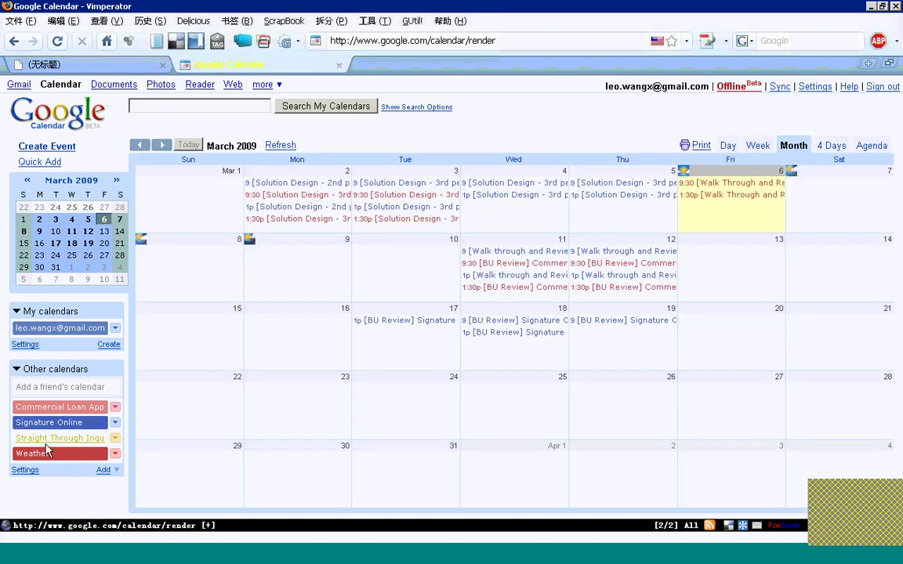
Toggle Signature Online off and back on, hide Commercial Loan Application, then sign out
click(48, 422)
click(83, 423)
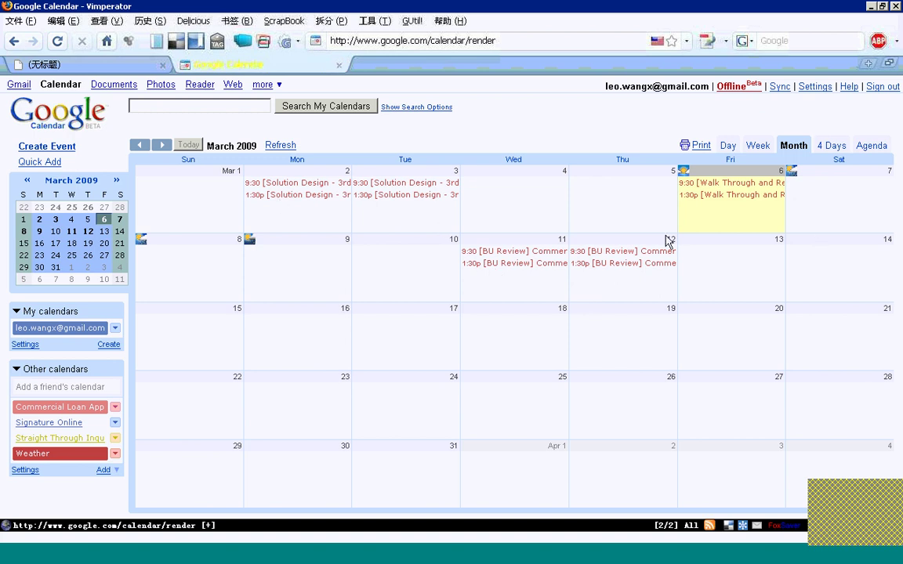
click(43, 423)
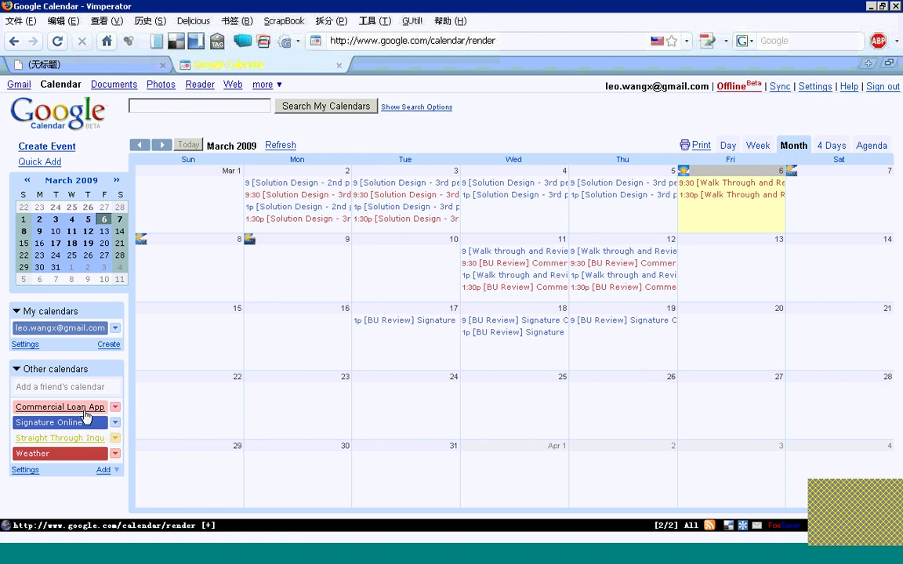
click(79, 415)
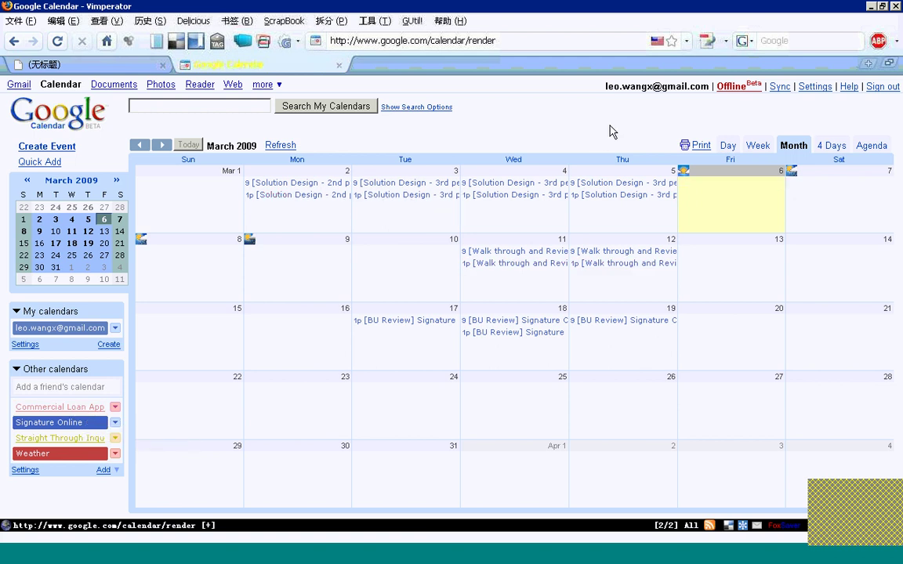
click(882, 87)
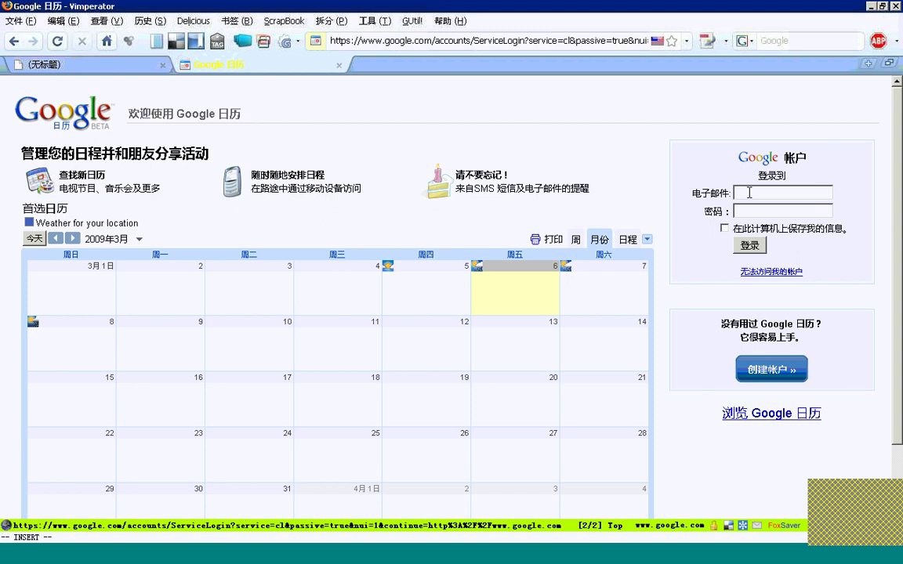
Sign in as the calendar owner using the saved address suggestion and the account password
text(S)
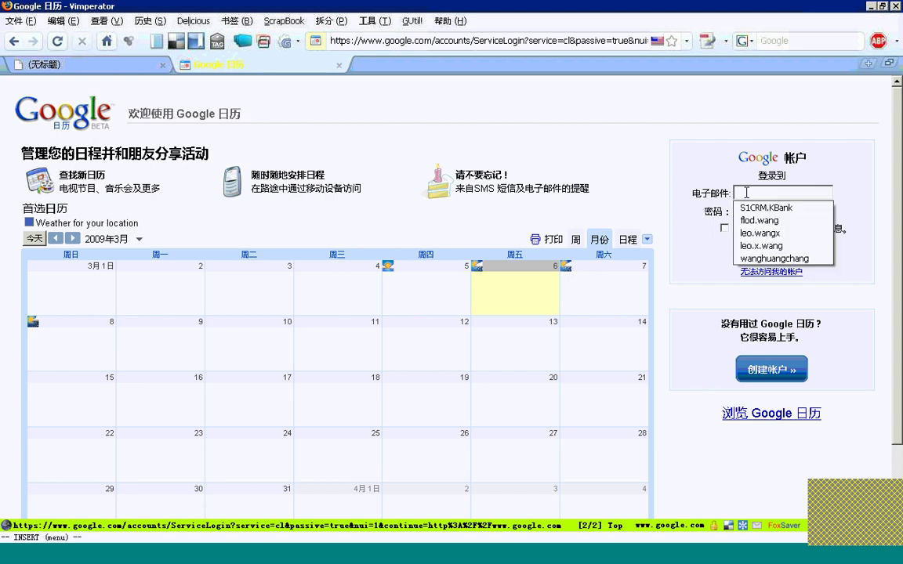
key(Down)
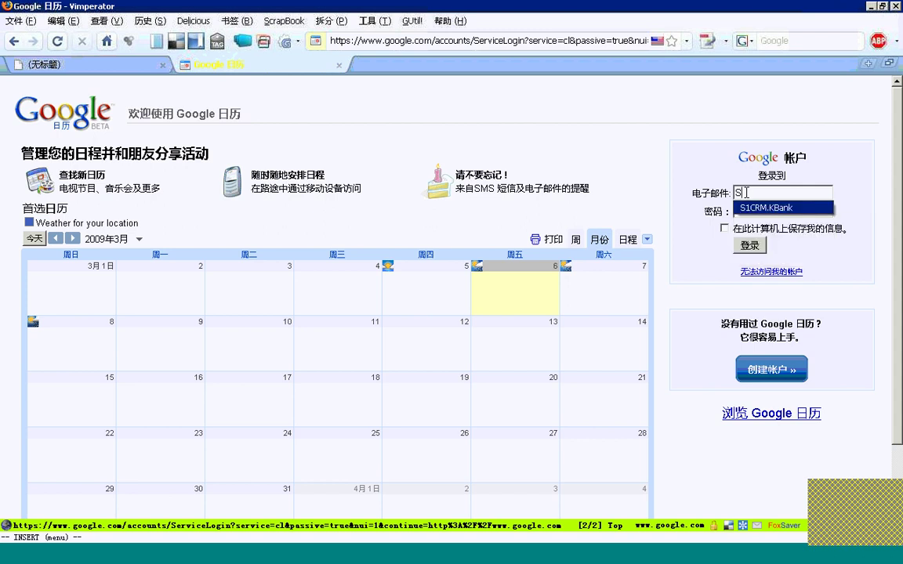
key(Return)
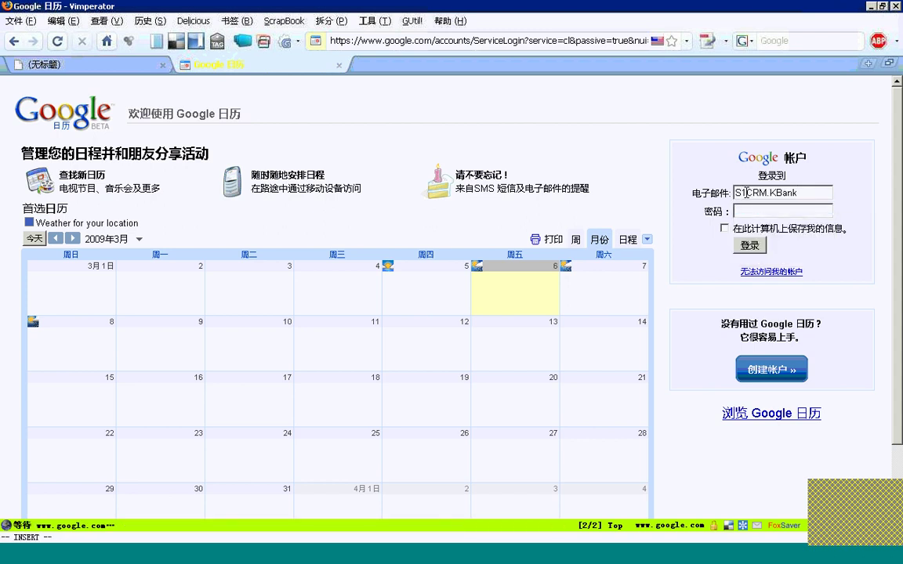
text(********)
key(Return)
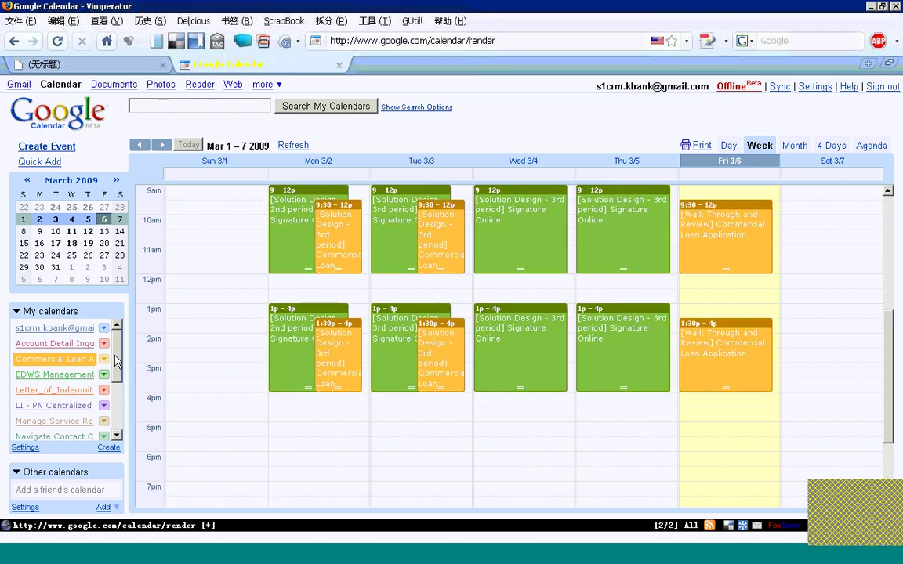
Scroll down My calendars and switch on Payment Arrangement
scroll(114, 361, down, 5)
scroll(114, 392, up, 5)
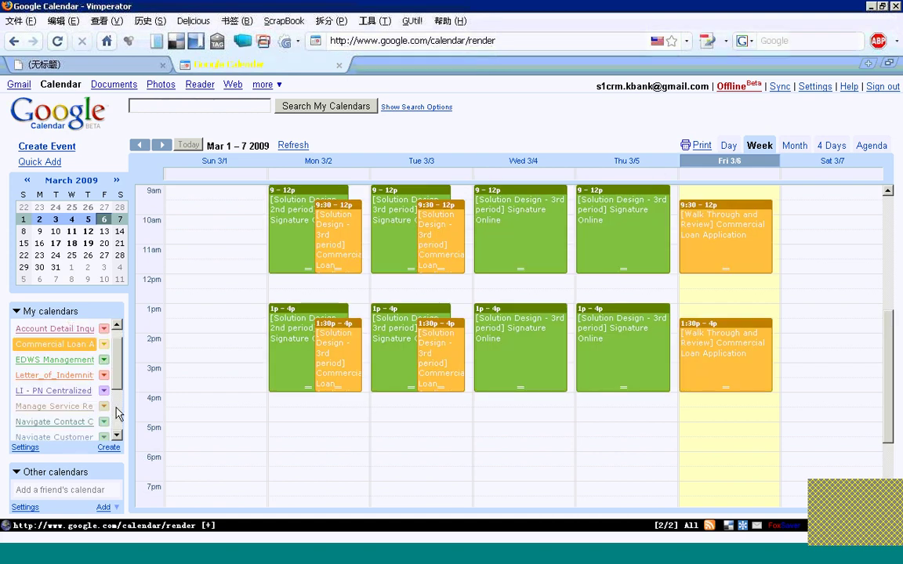
scroll(123, 356, down, 5)
scroll(121, 353, up, 5)
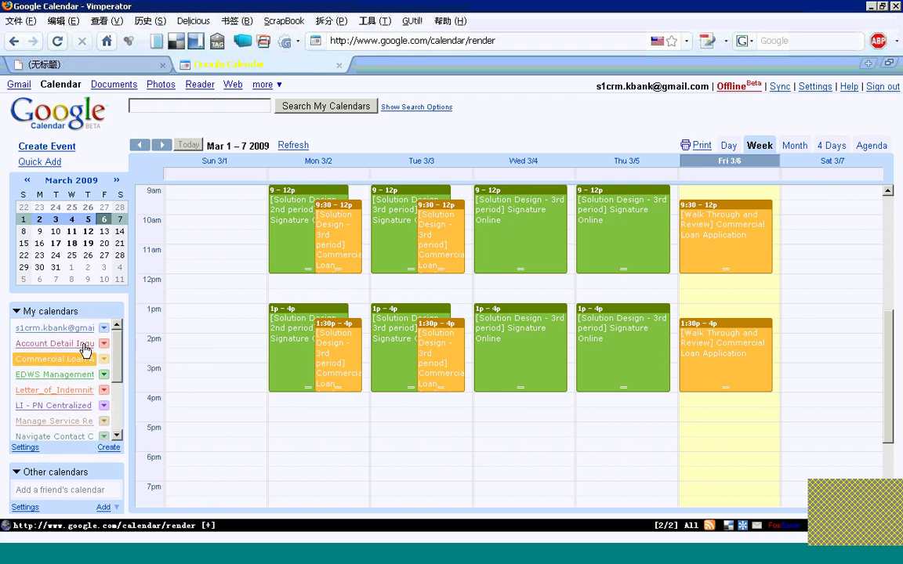
scroll(116, 352, down, 1)
scroll(116, 356, down, 3)
scroll(116, 369, down, 2)
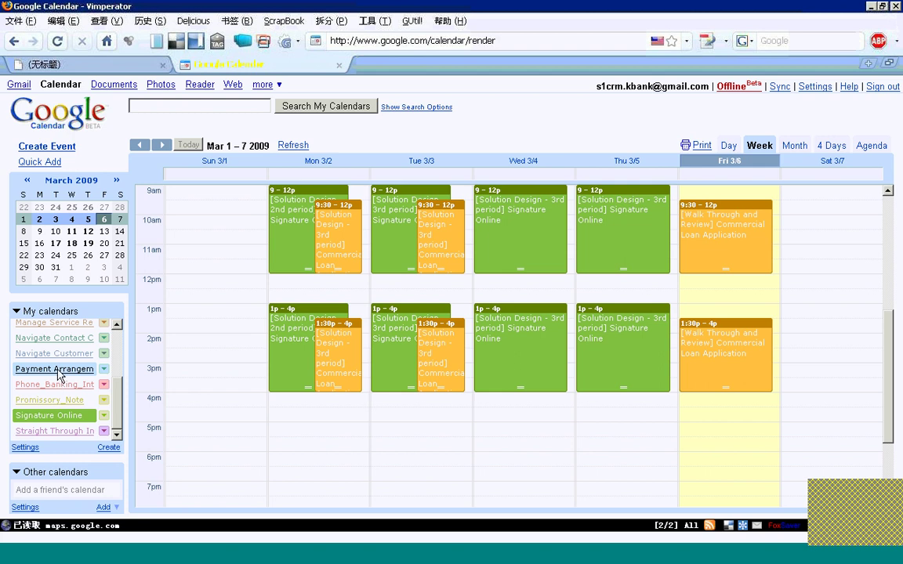
click(59, 369)
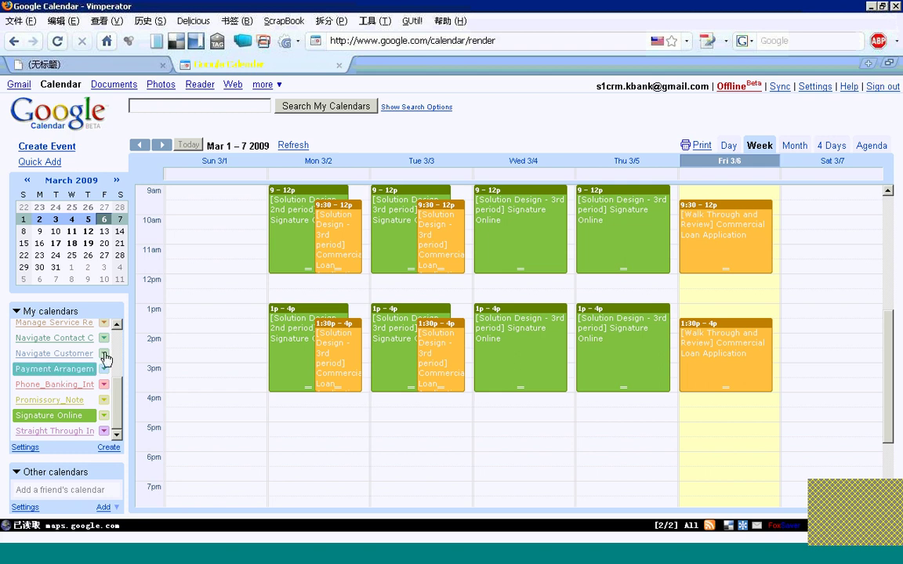
Switch to Month view, hide Signature Online and Commercial Loan, and go back to February 2009
click(795, 145)
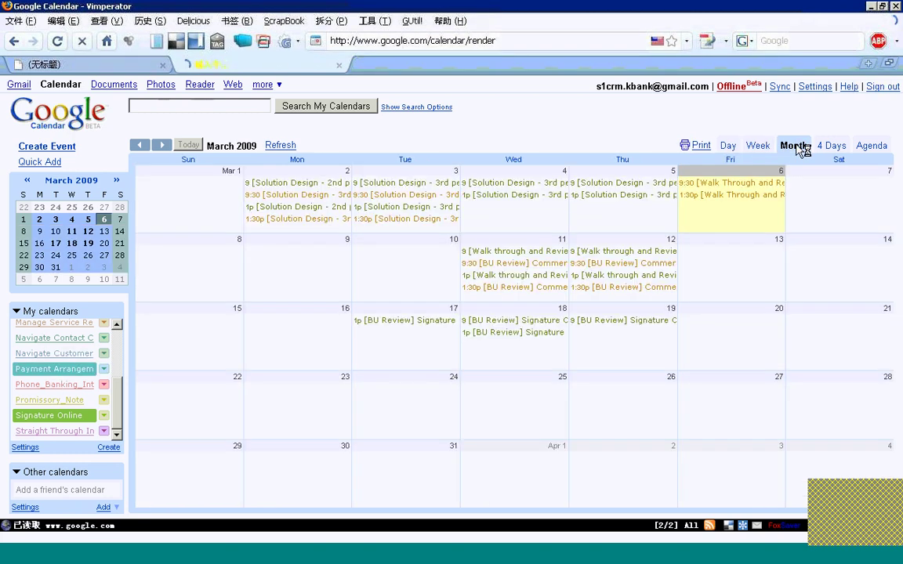
click(47, 415)
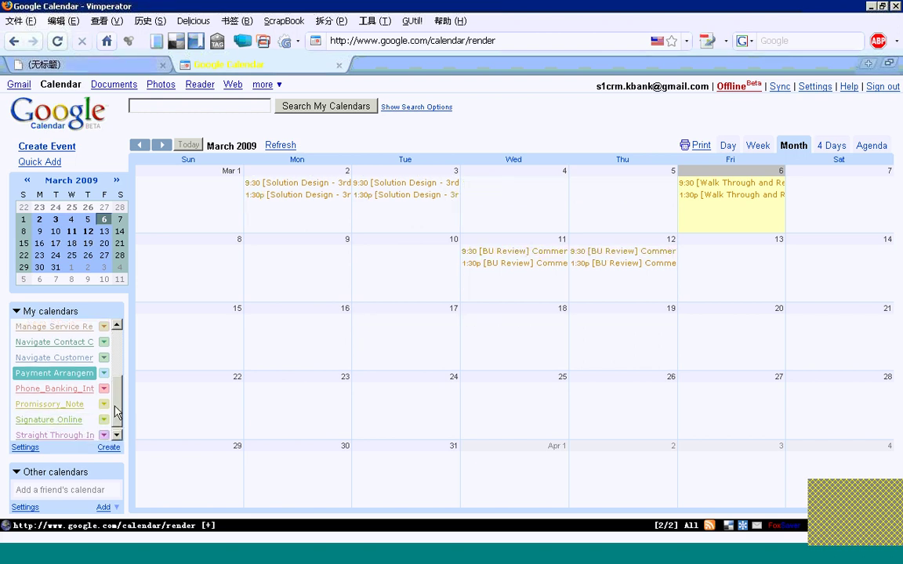
scroll(70, 368, up, 5)
click(69, 361)
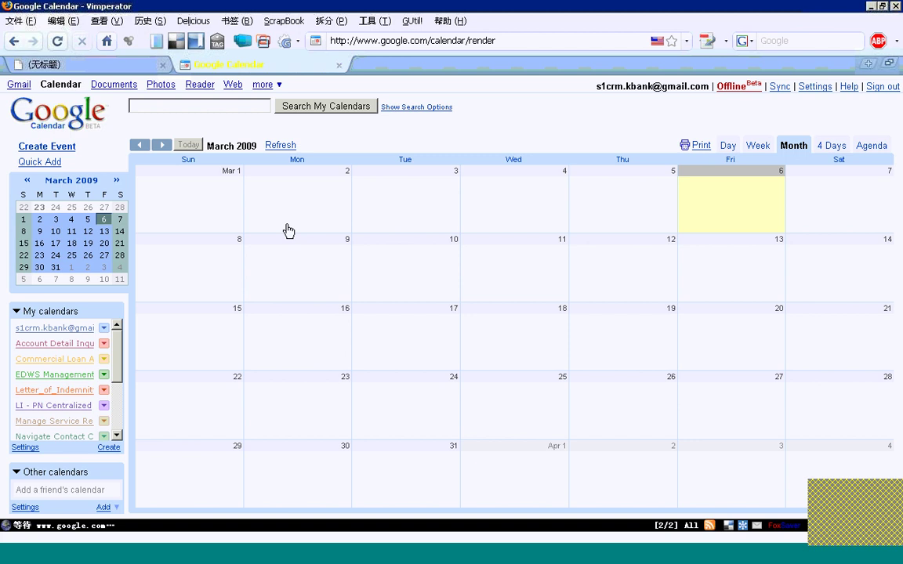
click(141, 147)
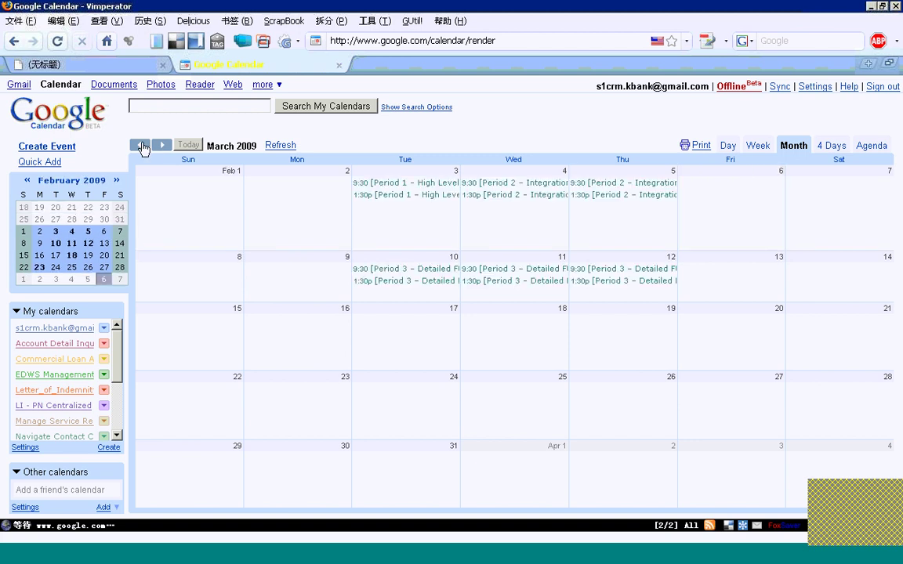
scroll(104, 337, down, 3)
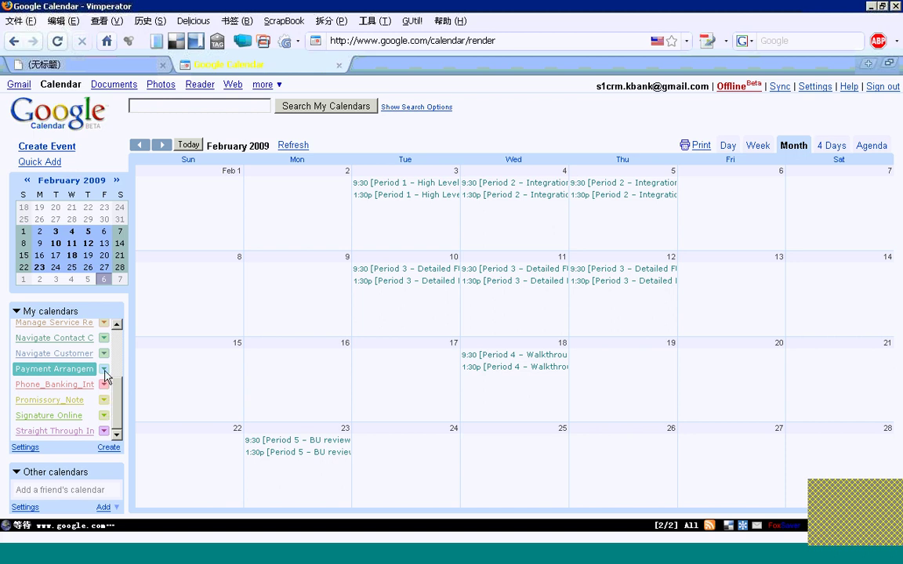
Choose 'Share this calendar' from the Payment Arrangement calendar's options menu
click(104, 370)
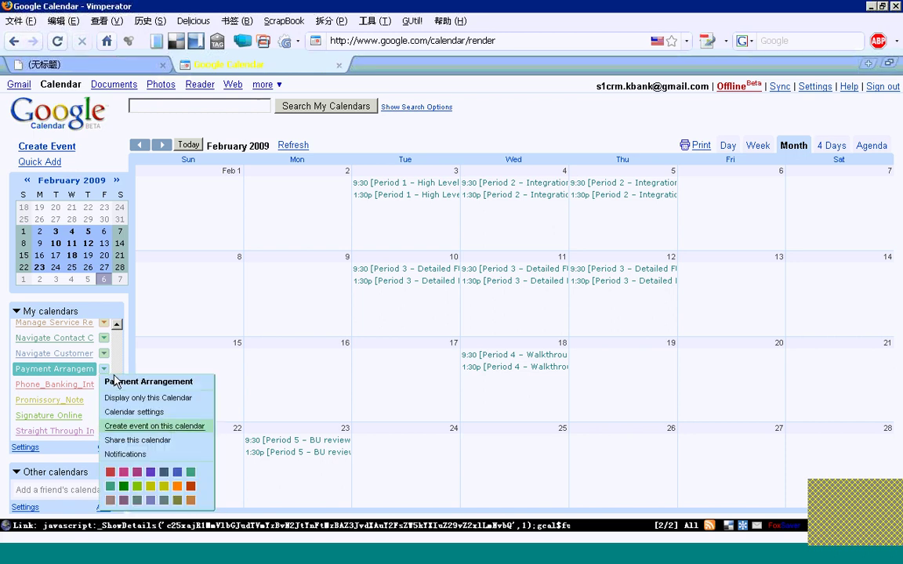
click(135, 441)
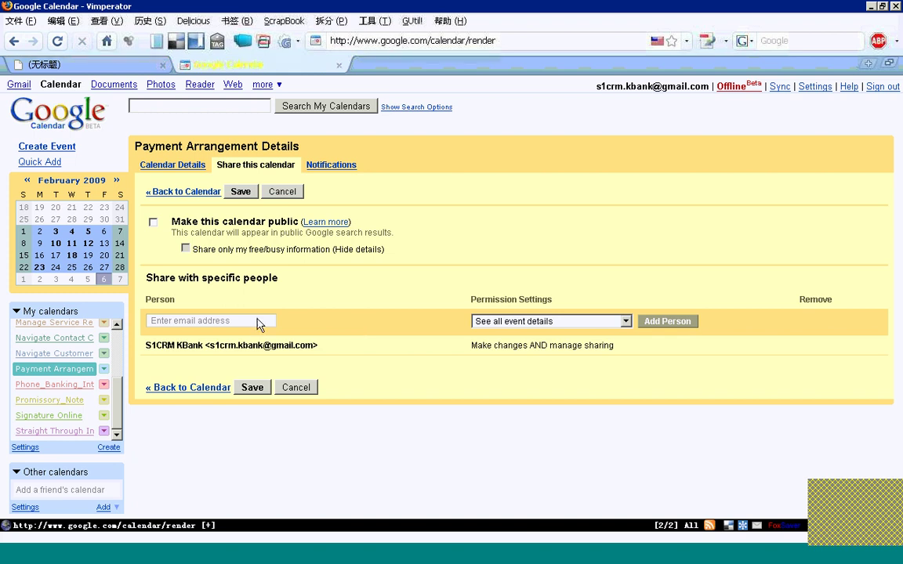
drag(146, 278, 253, 286)
click(279, 291)
Add the recipient's Gmail address with 'Make changes to events' permission and save the sharing
click(205, 320)
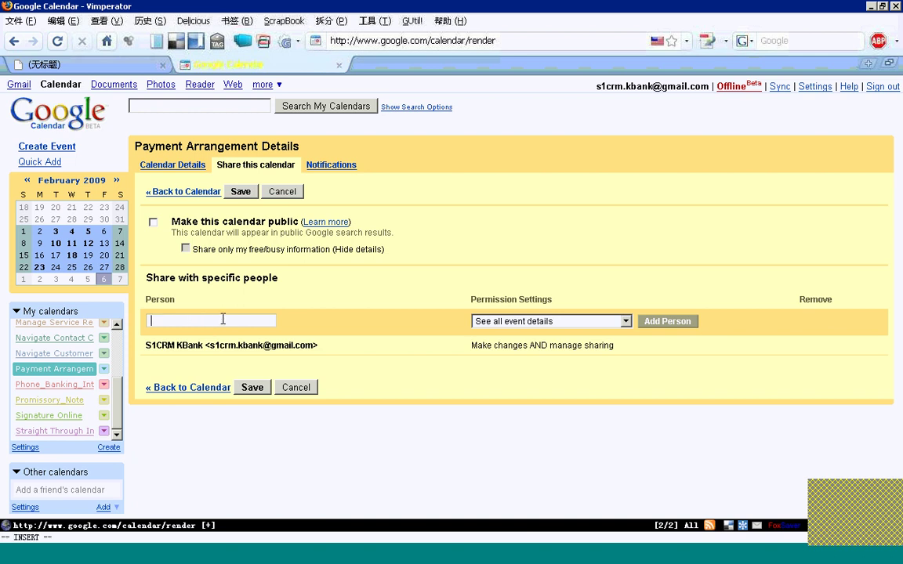
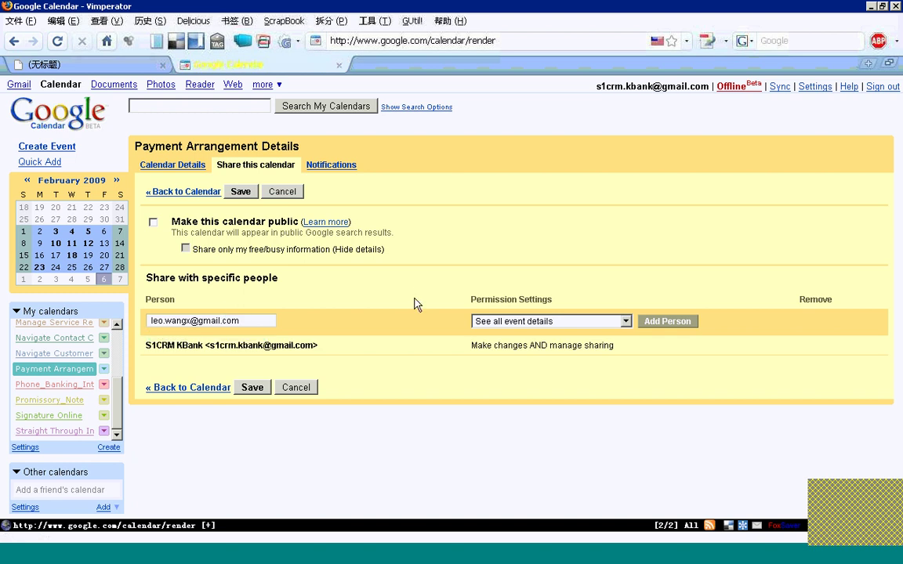
click(548, 322)
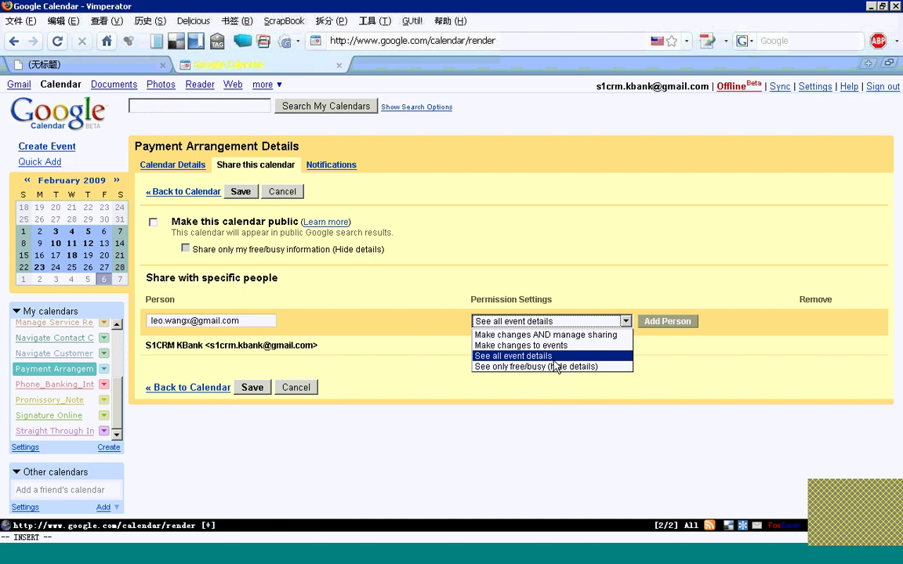
key(Up)
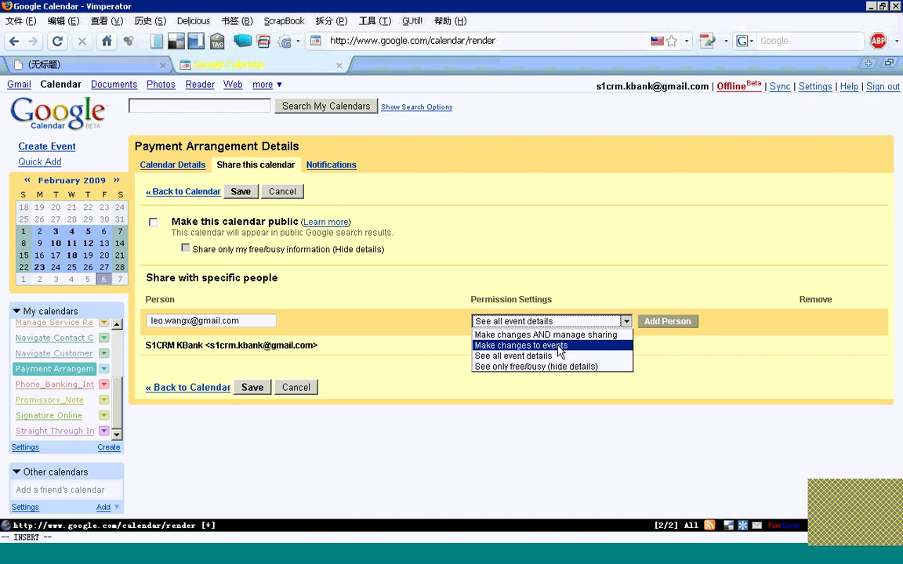
click(558, 348)
click(670, 322)
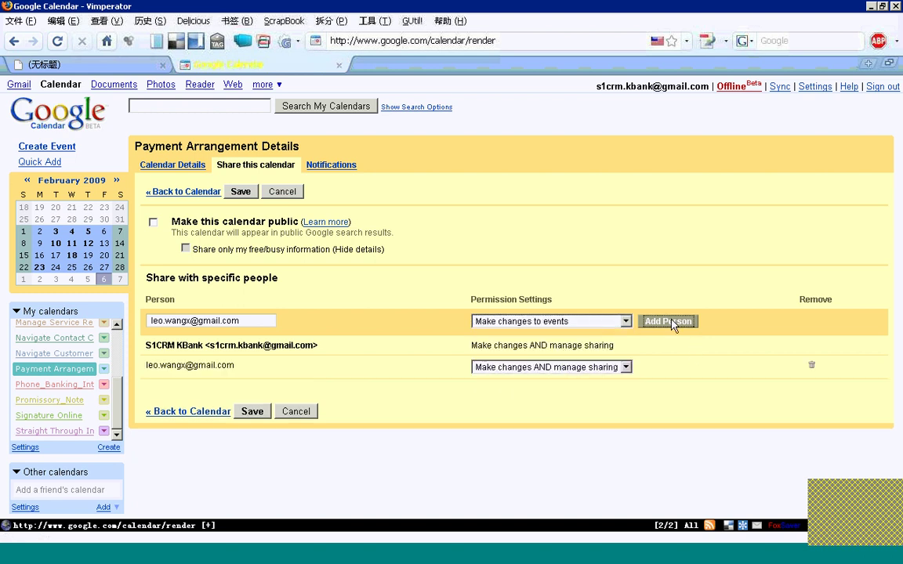
click(251, 412)
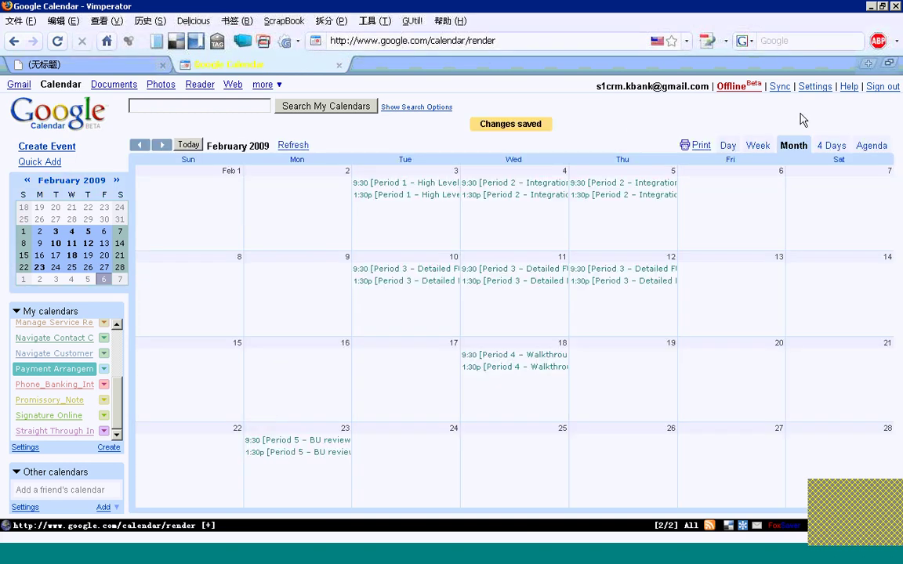
Sign out, then sign in with the recipient's e-mail address and password
click(883, 87)
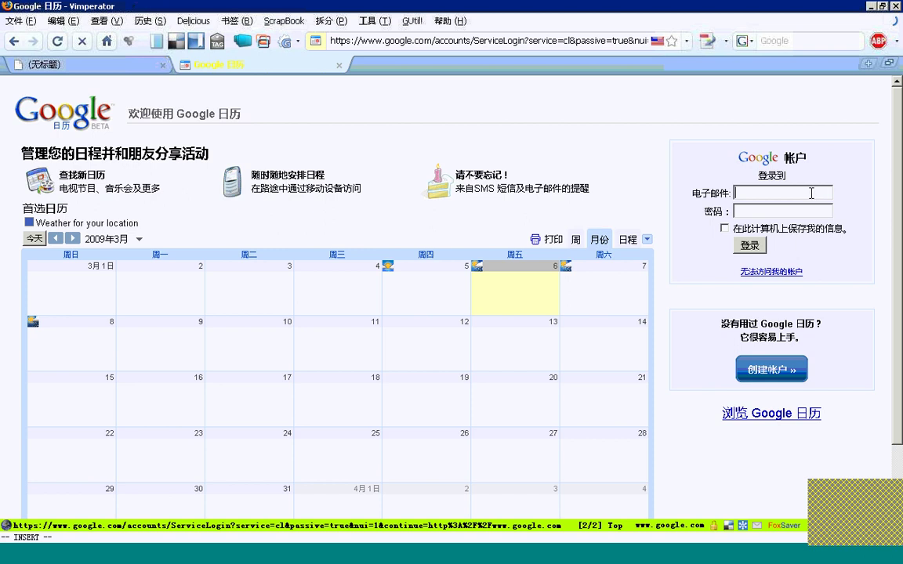
click(793, 192)
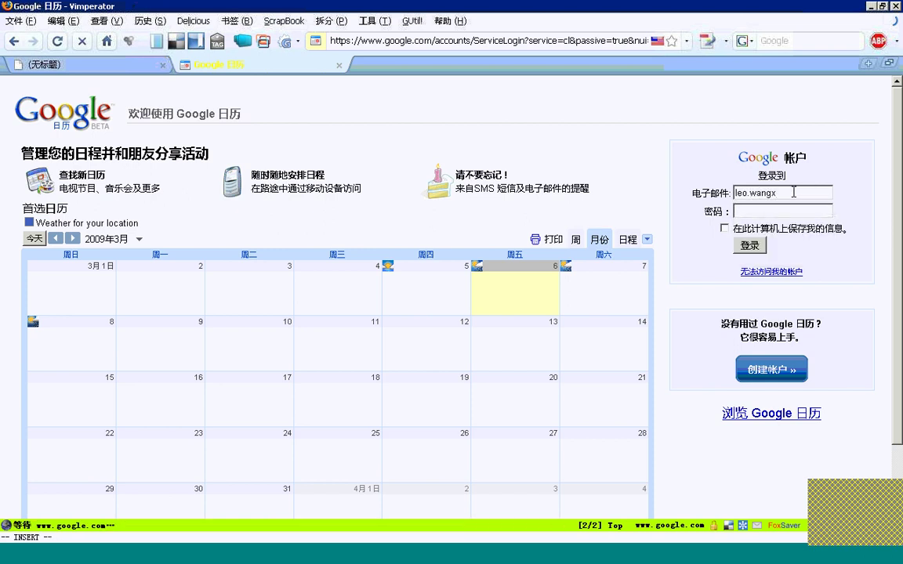
text(•••••••••••••••••)
key(Return)
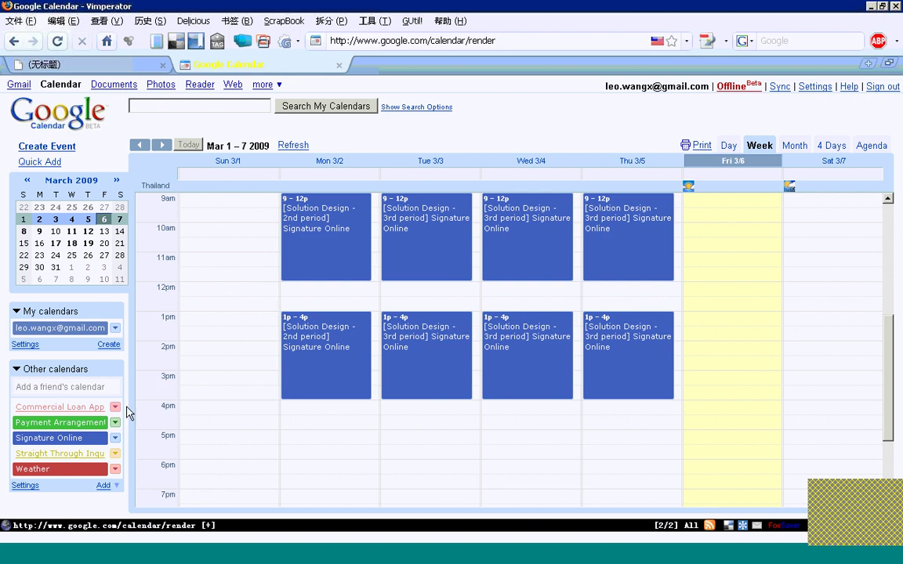
Hide Signature Online, show February 2009 by month, and open the Feb 3 1:30p Period 1 event
click(89, 441)
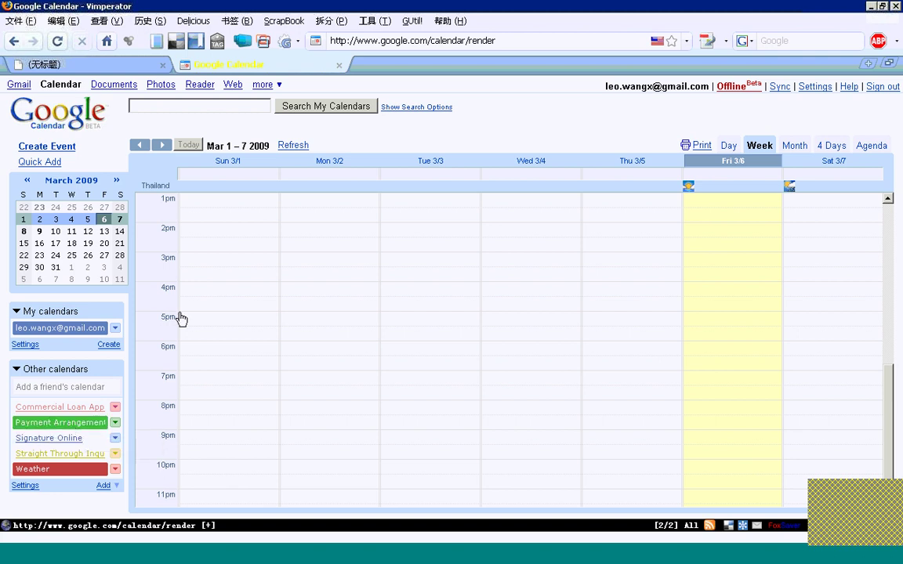
click(794, 146)
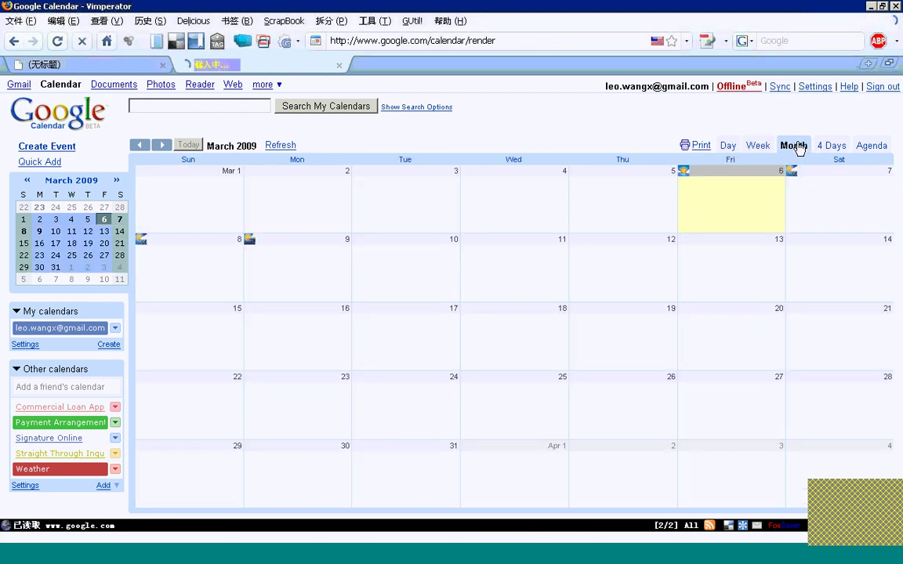
click(139, 146)
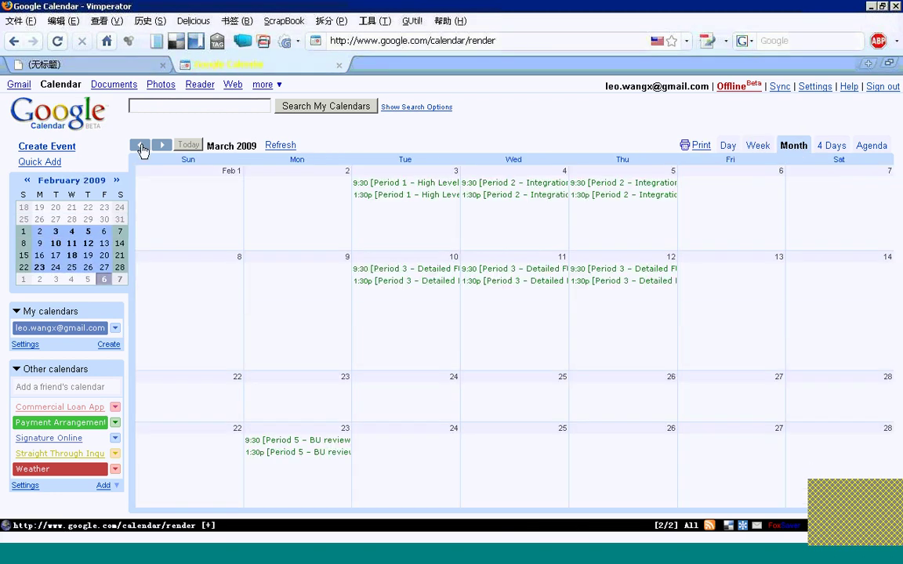
click(414, 195)
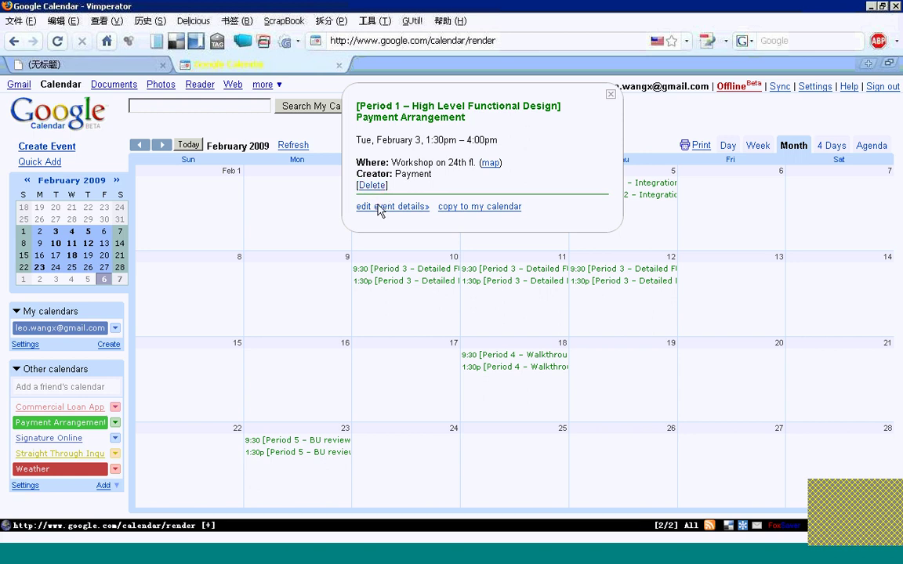
Review the Feb 3 Period 1 event's description on its edit page, then cancel without saving
click(380, 208)
click(363, 409)
key(shift+Up)
key(shift+Up)
key(shift+Up)
key(shift+Up)
key(shift+Up)
key(shift+Up)
key(shift+Up)
key(shift+Up)
key(shift+Up)
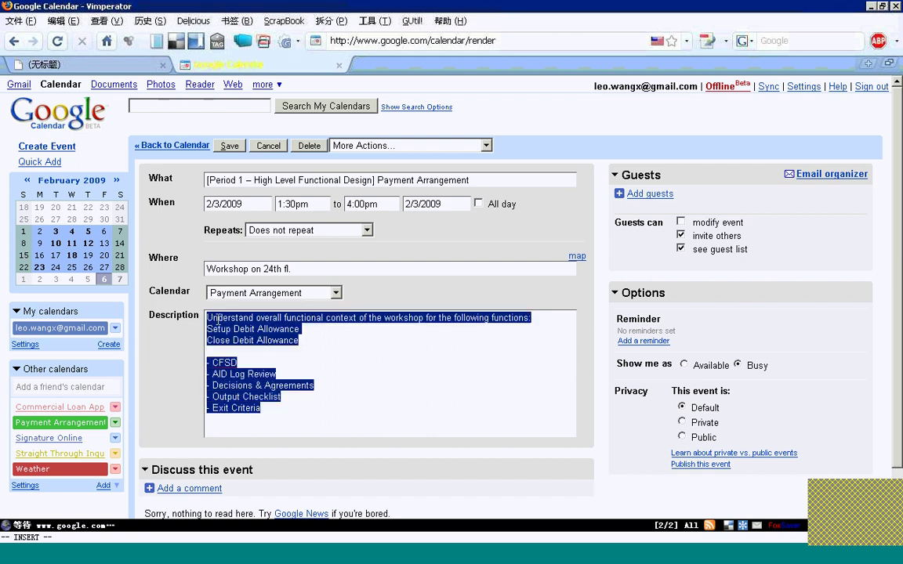
click(361, 359)
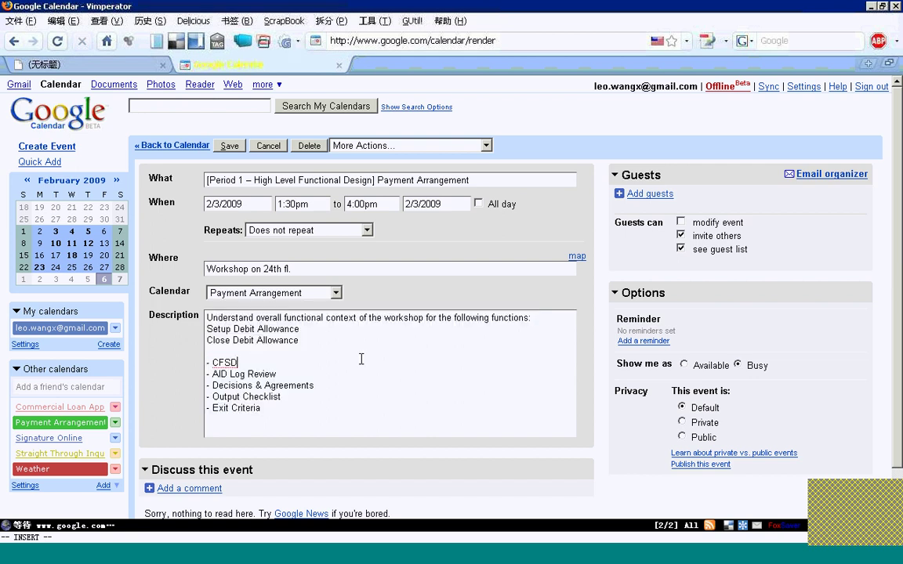
click(265, 148)
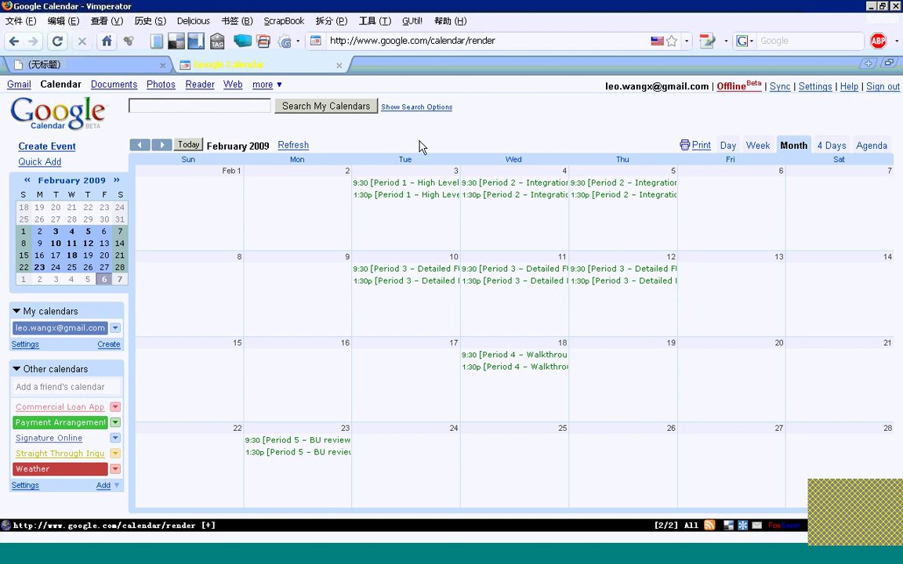
Sign out of the recipient's Google Calendar account
click(885, 88)
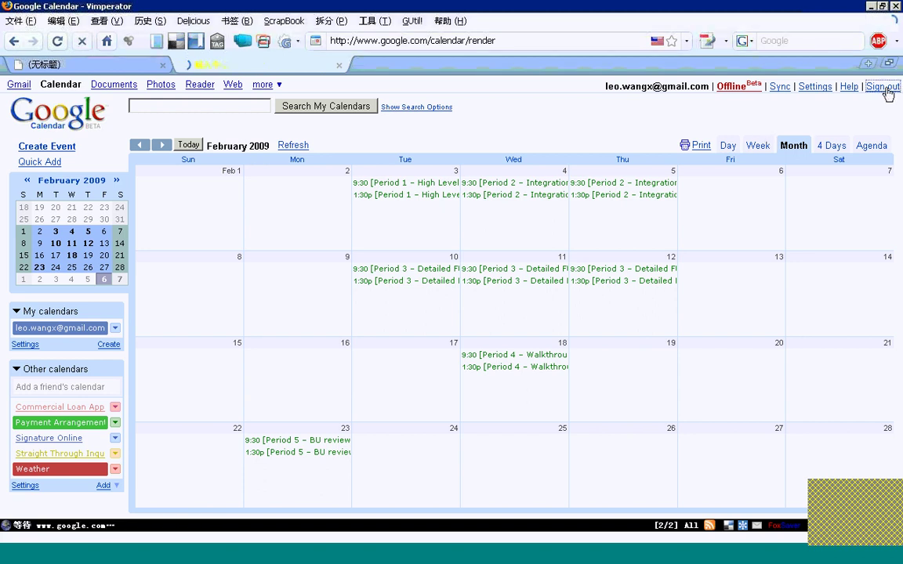